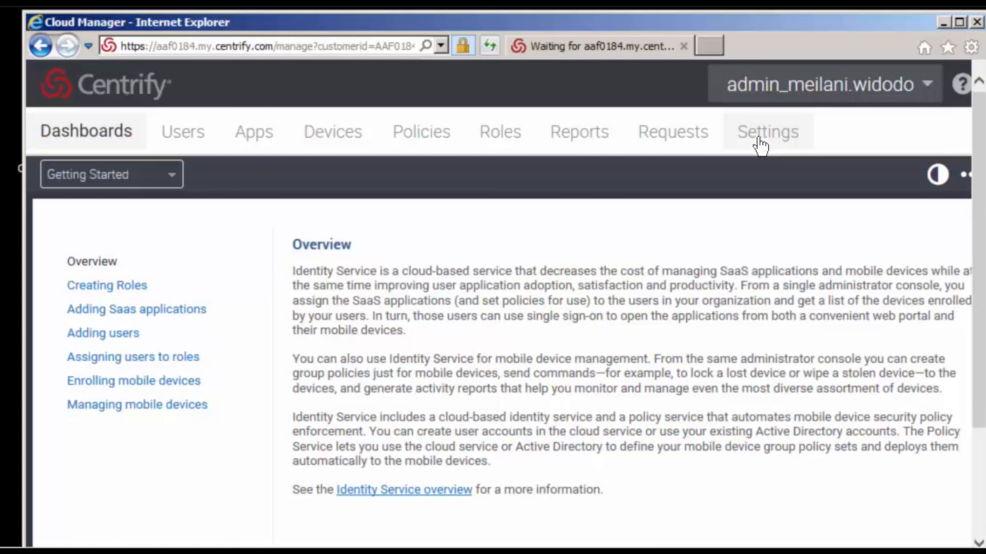
Open the authentication profile settings and review the Default Policy high login profile's challenges and pass-through duration options
click(760, 133)
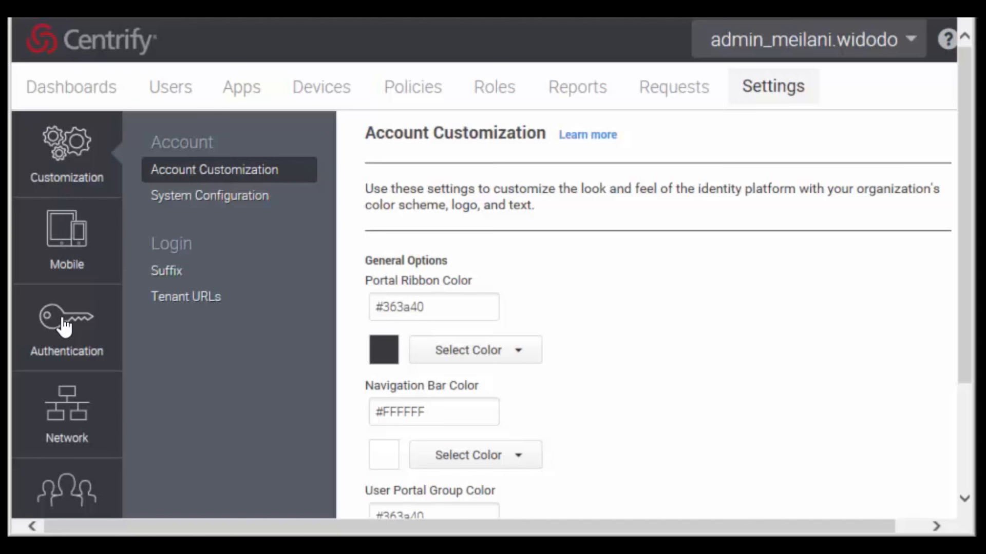
scroll(64, 327, down, 2)
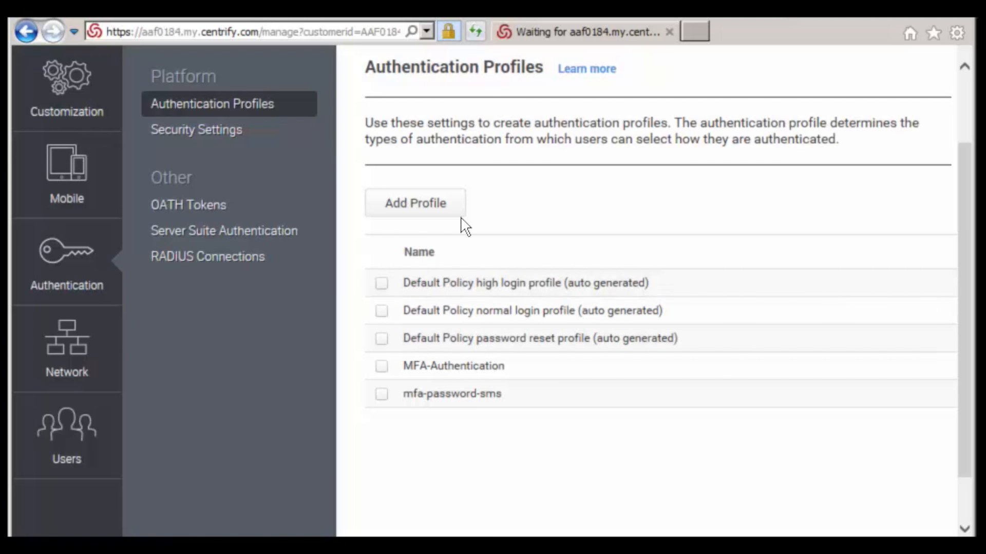
click(511, 291)
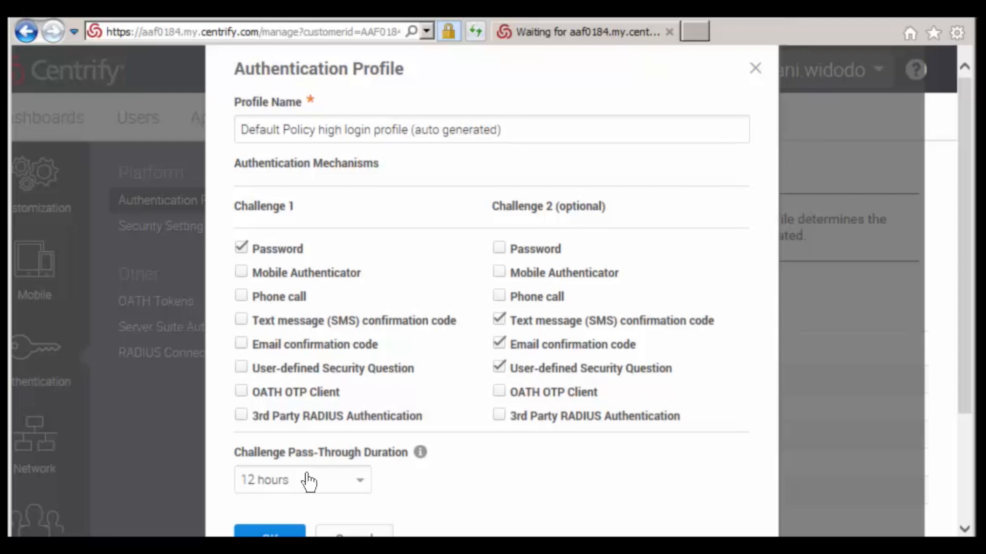
click(339, 488)
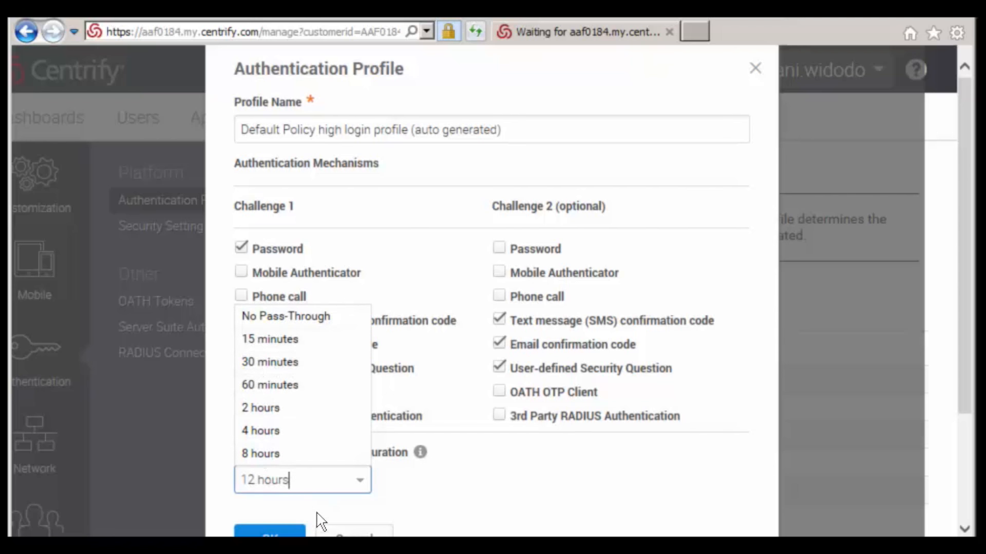
click(341, 485)
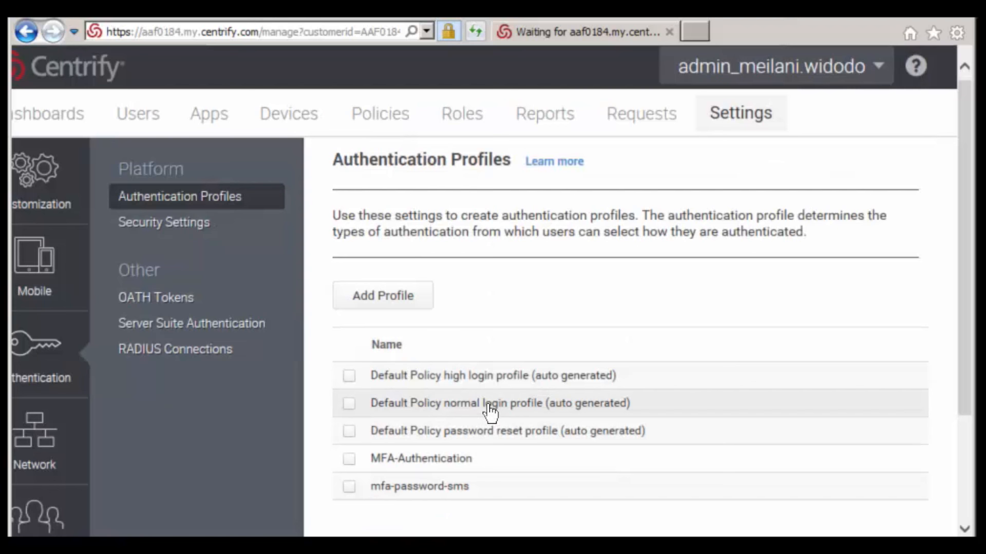
Review the authentication mechanisms of the Default Policy normal login profile and the Default Policy password reset profile
click(488, 405)
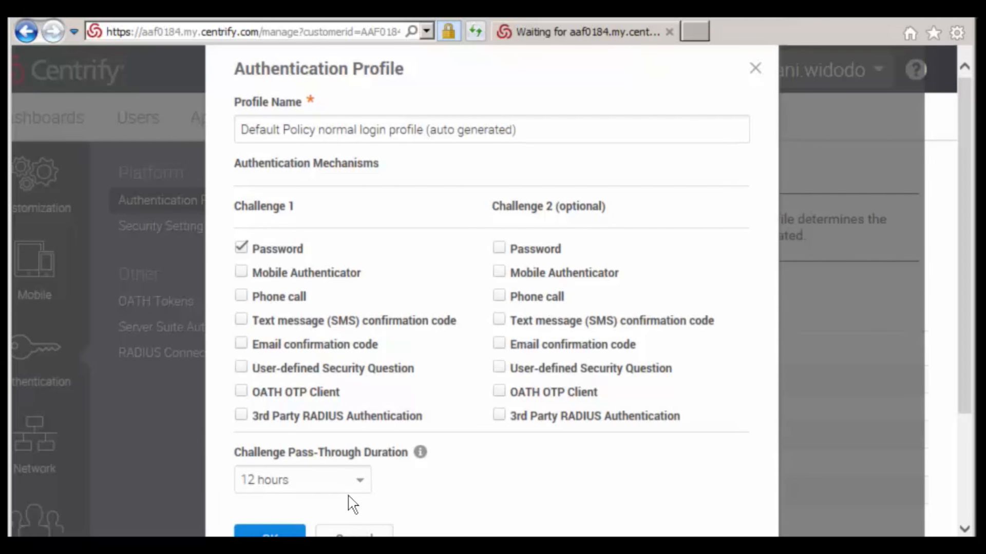
click(355, 532)
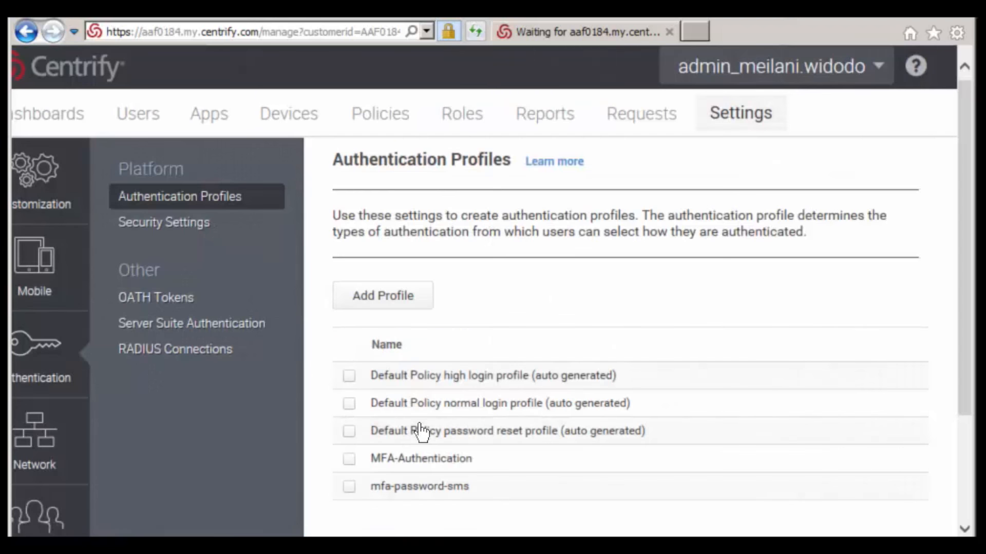
click(500, 436)
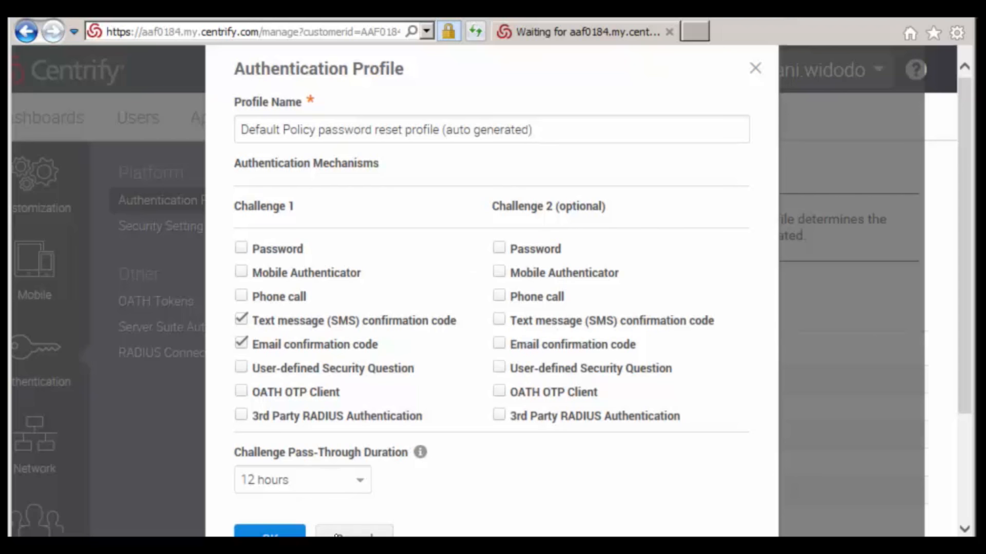
click(338, 532)
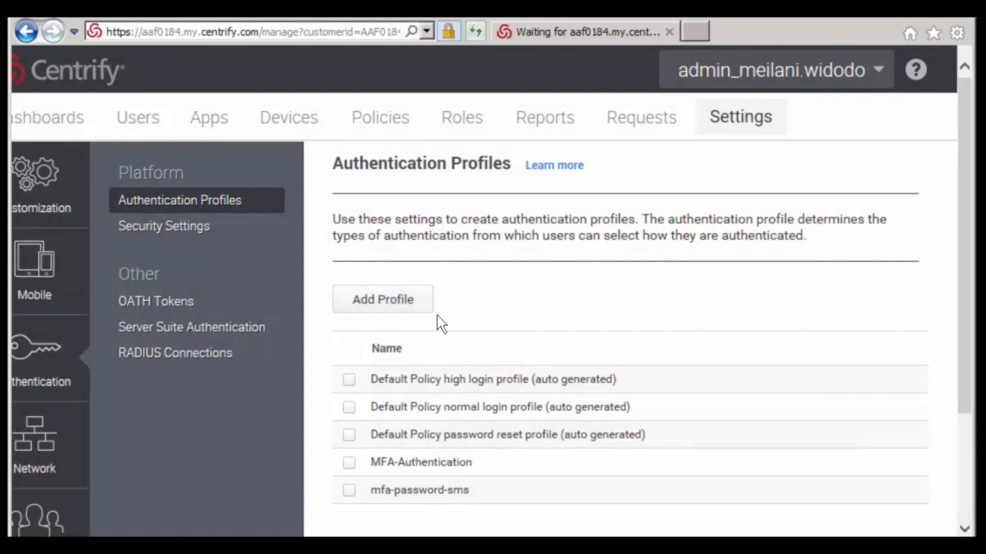
Examine the blank form for a new authentication profile and its pass-through duration choices, leaving without saving
click(406, 308)
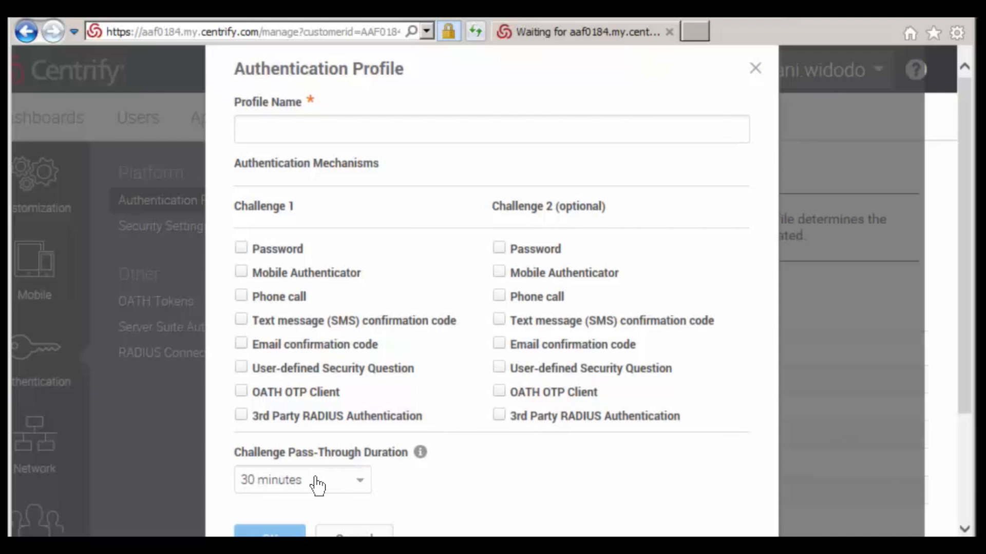
click(338, 484)
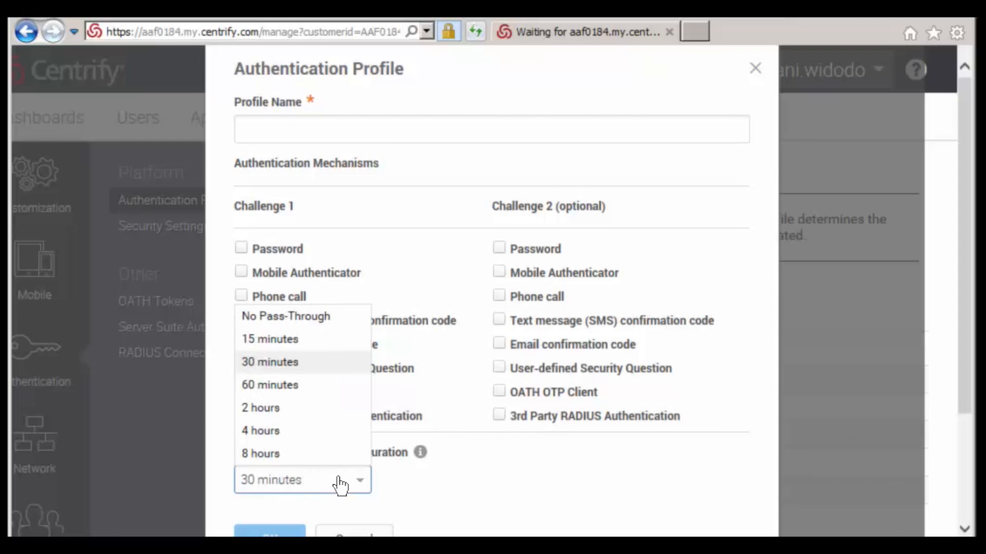
click(339, 484)
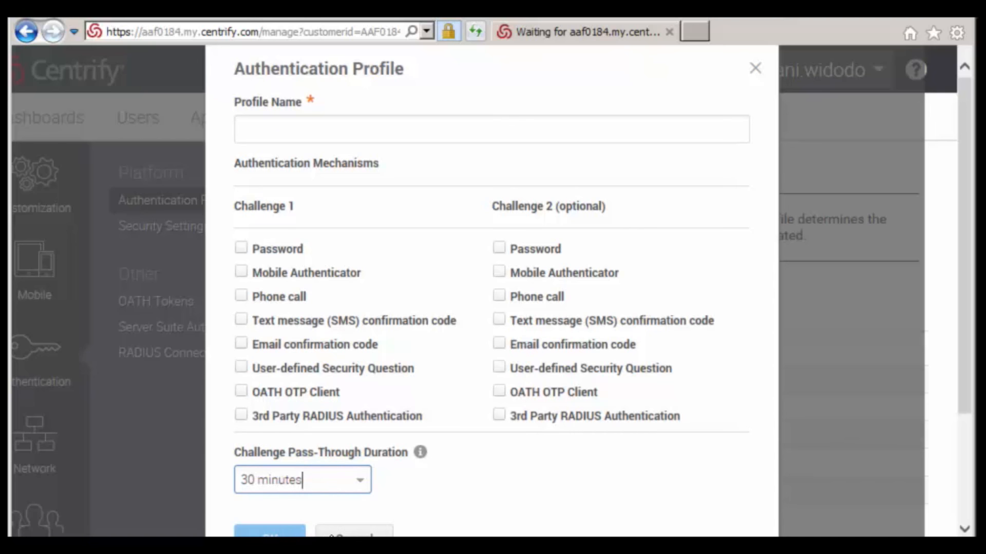
click(354, 534)
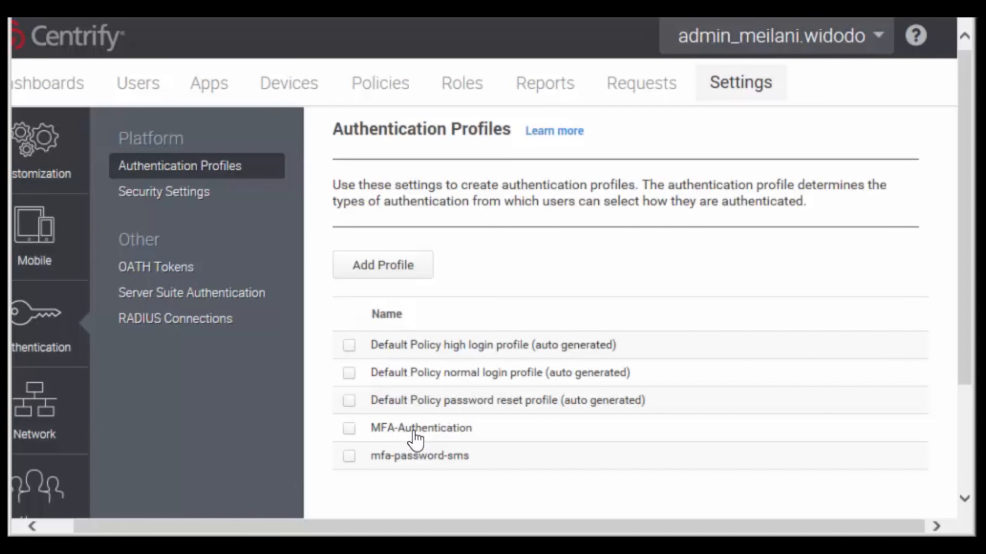
Review the challenge mechanisms and pass-through duration of the MFA-Authentication profile
click(414, 432)
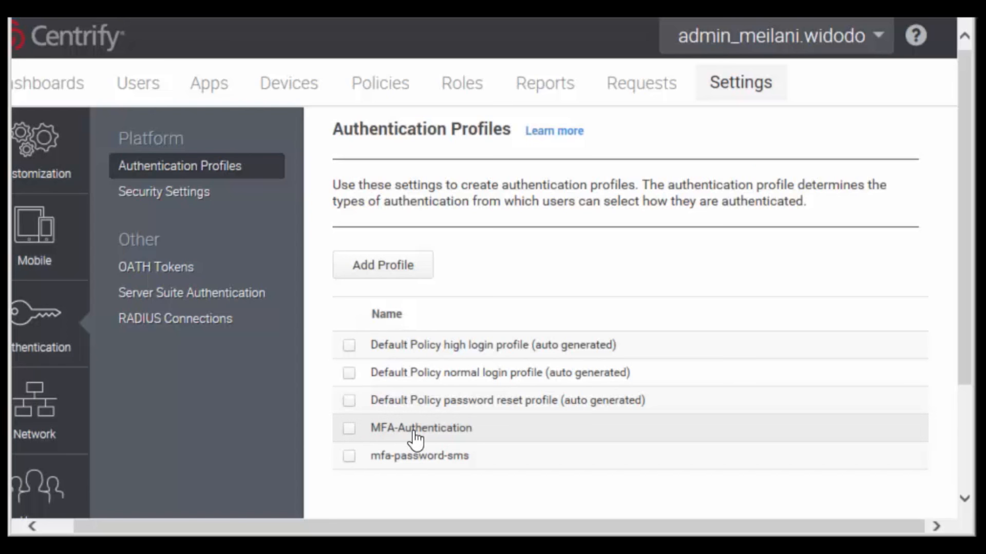
click(415, 434)
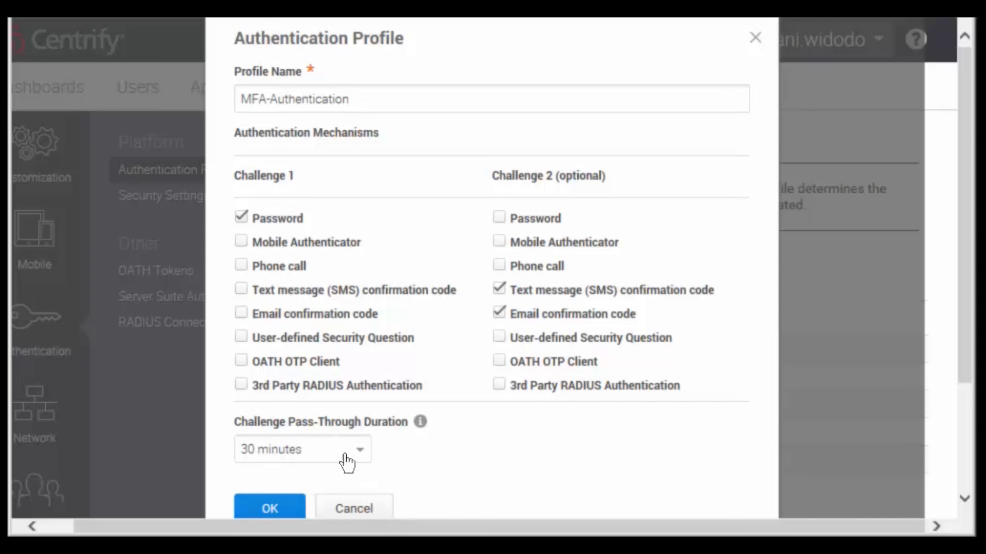
click(340, 510)
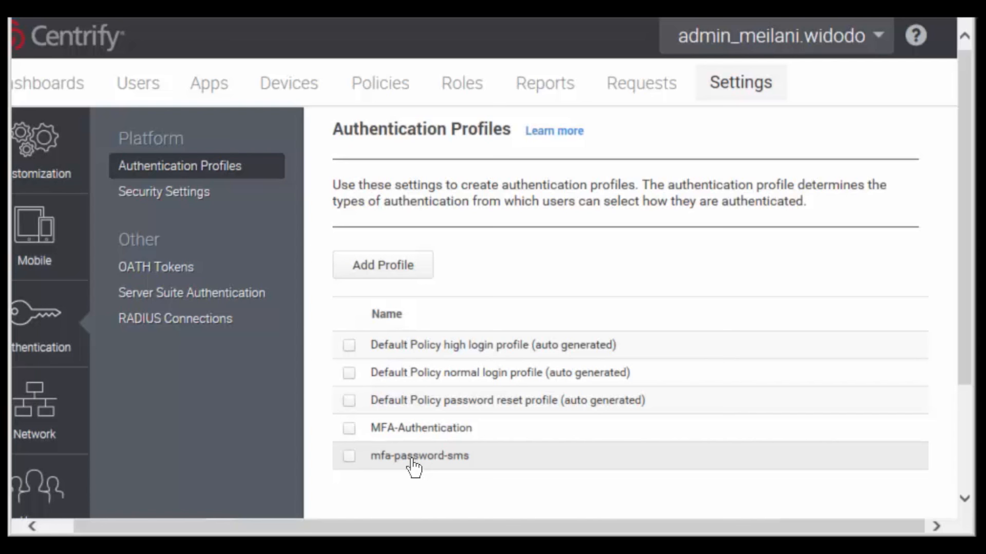
Delete the mfa-password-sms authentication profile
click(349, 457)
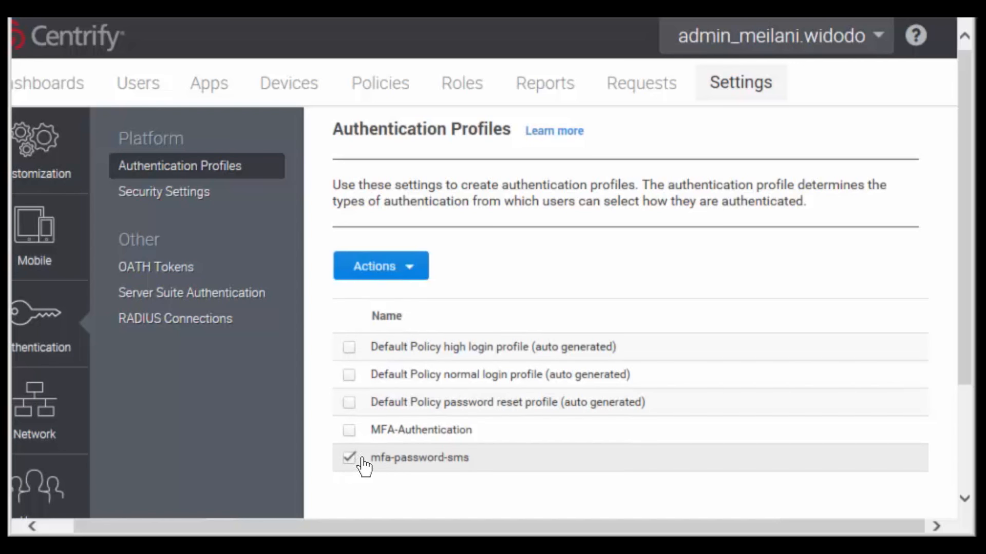
click(395, 274)
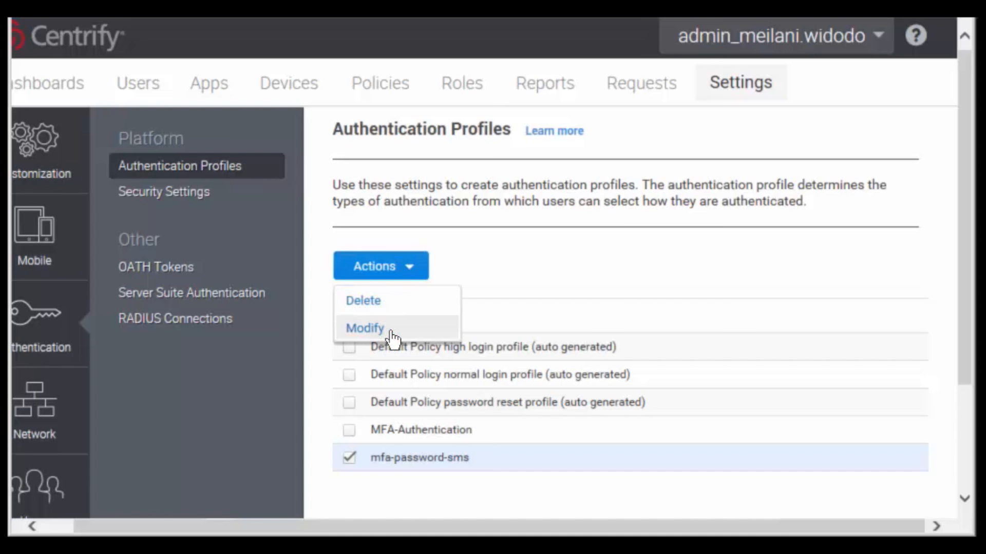
click(370, 307)
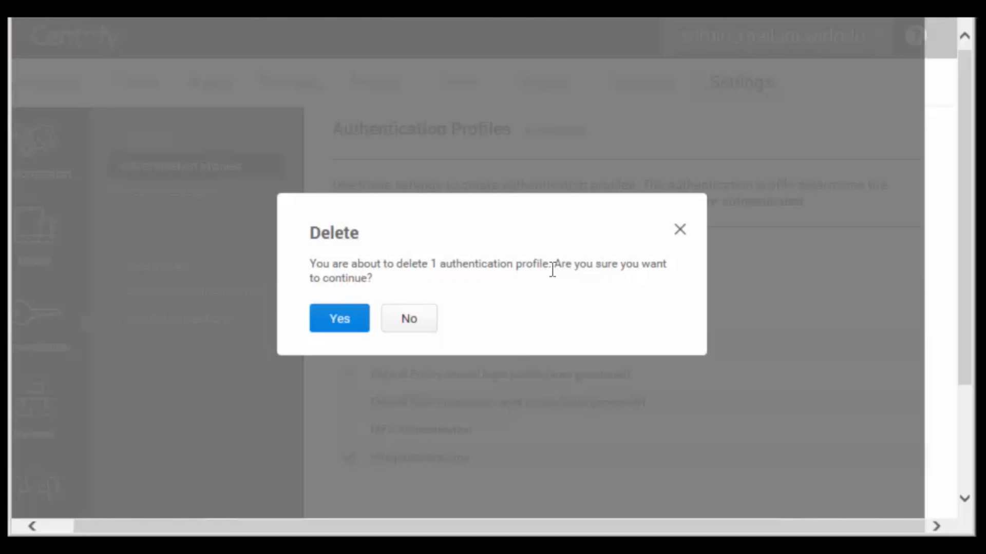
click(340, 327)
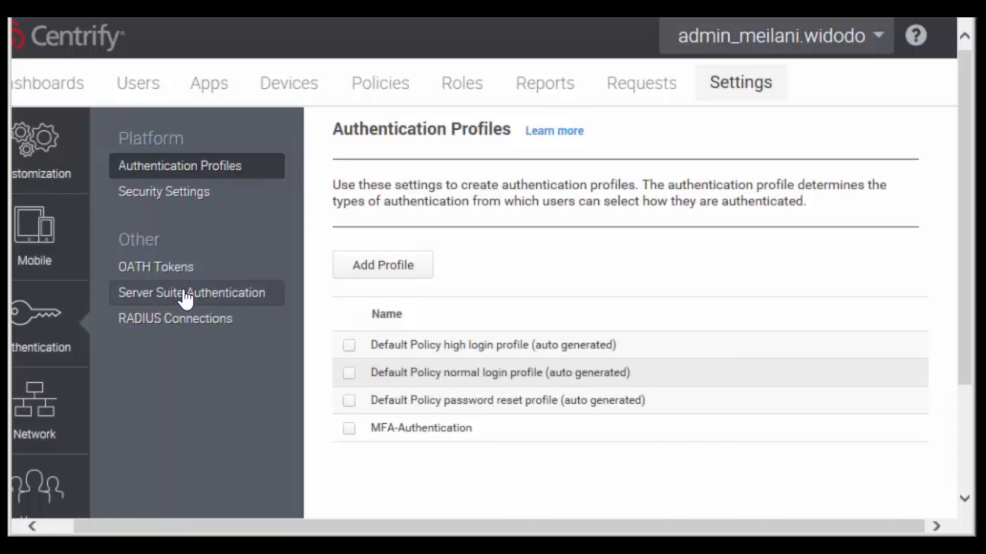
Open the Server Suite Authentication settings and review the profiles available for the Server Authentication Profile
scroll(186, 298, down, 2)
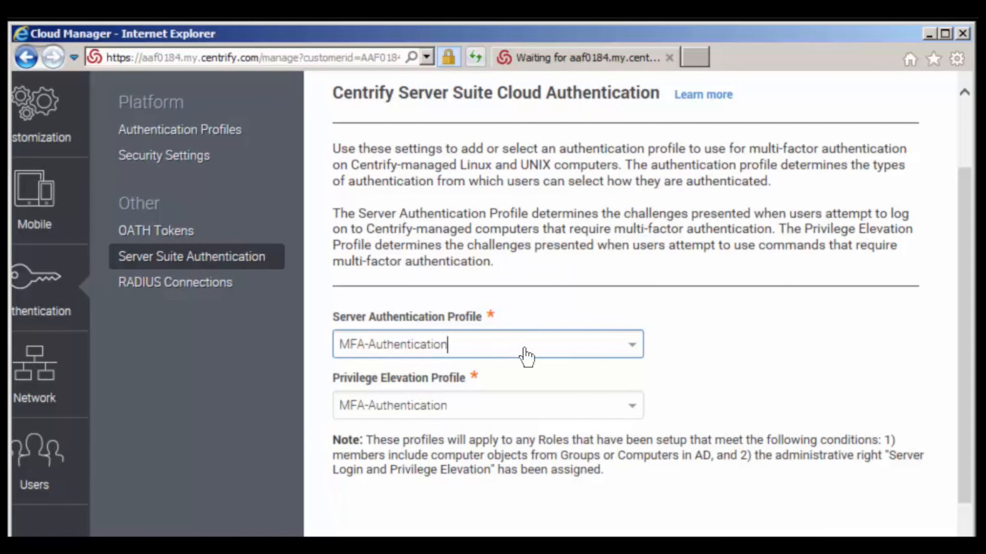
click(569, 354)
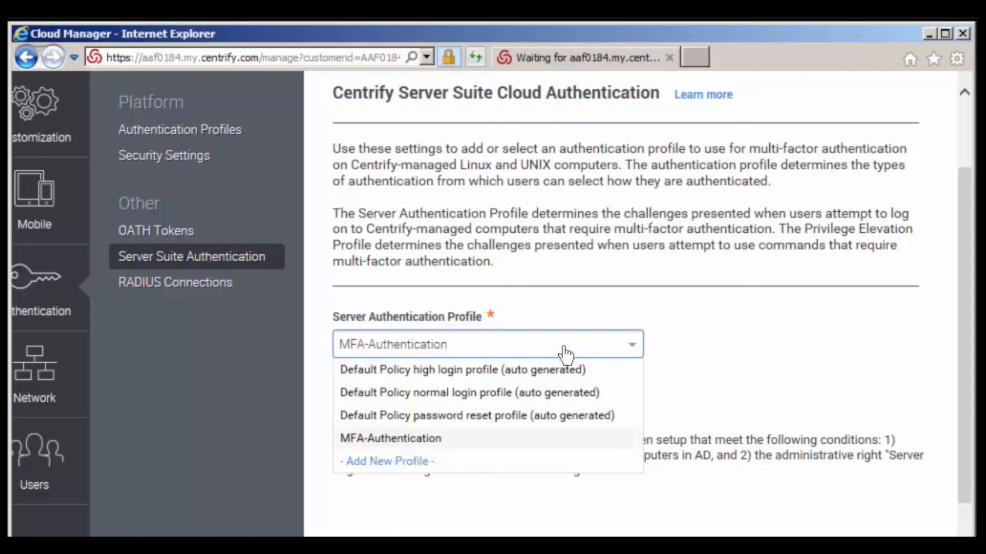
click(622, 353)
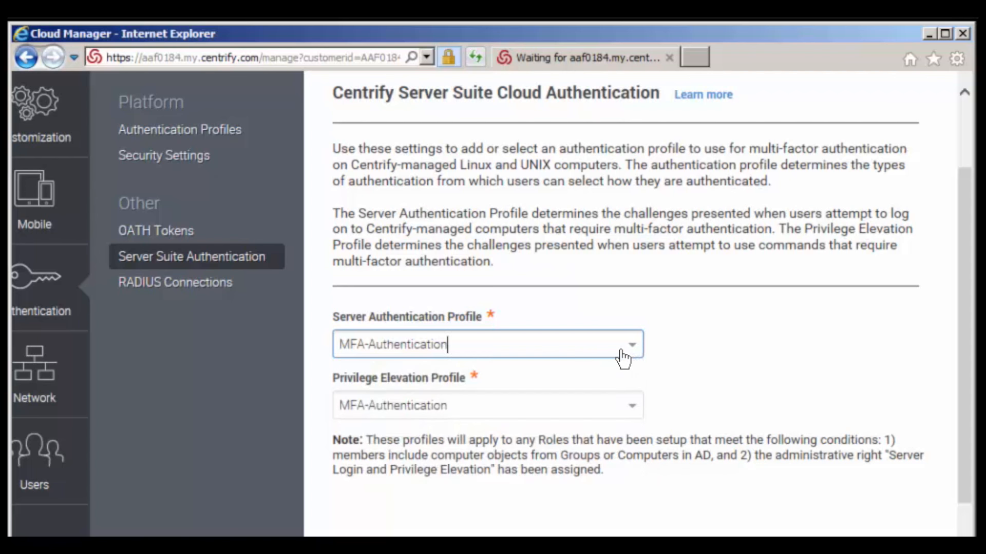
click(622, 352)
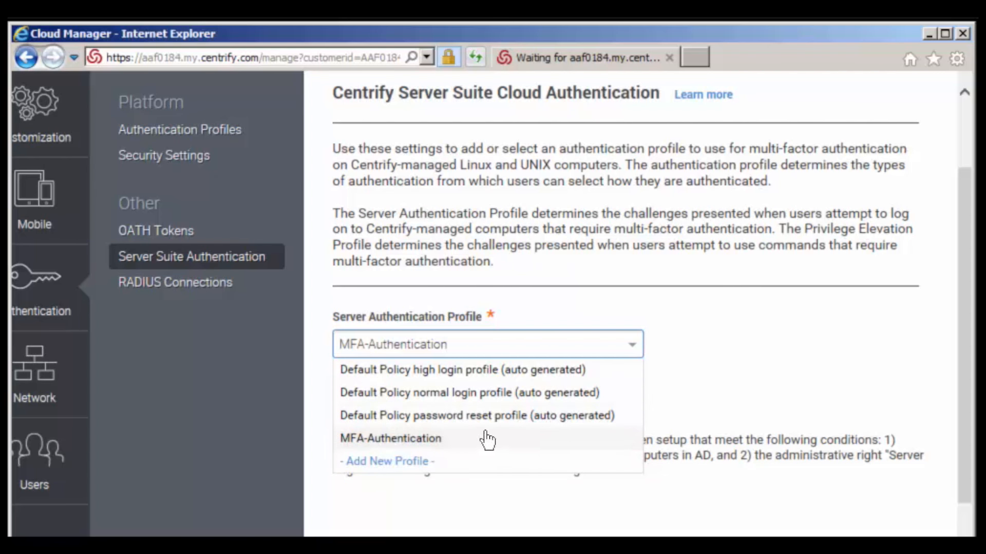
click(620, 344)
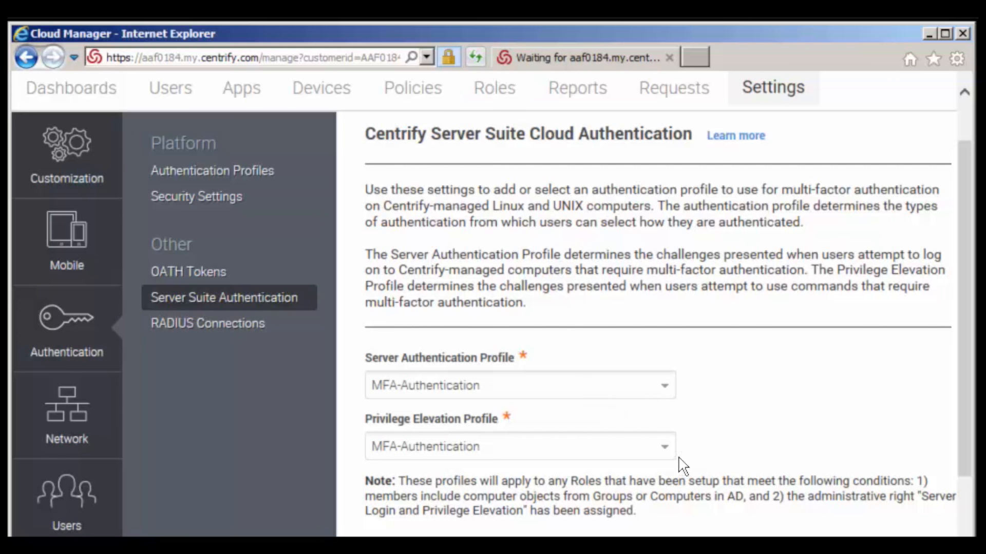
Open the MFA-LinuxComputers role and review its members
click(493, 88)
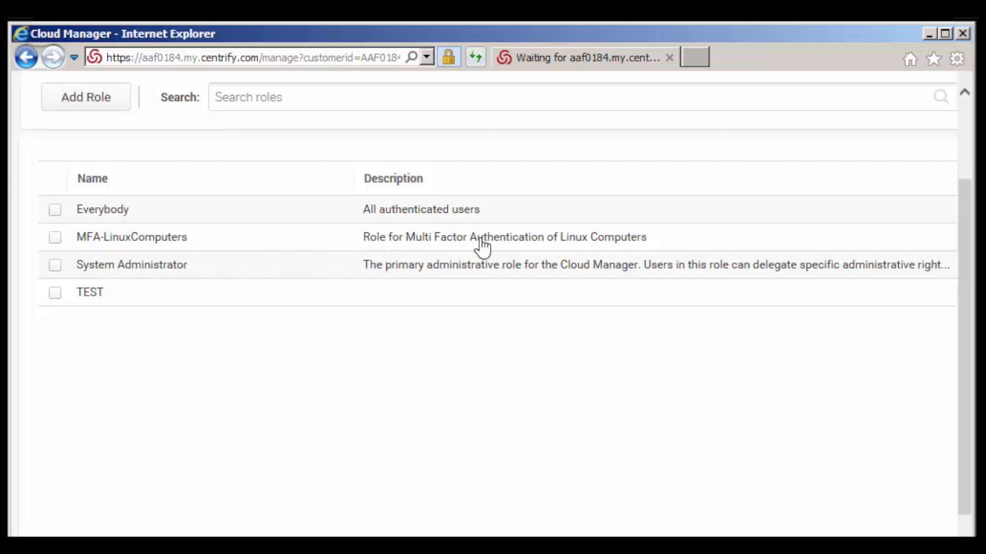
click(121, 246)
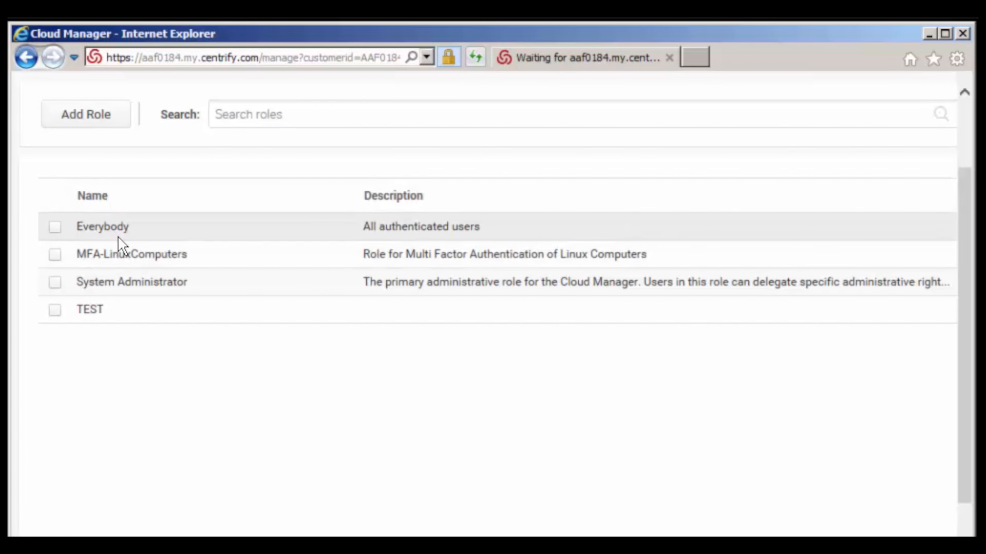
click(99, 264)
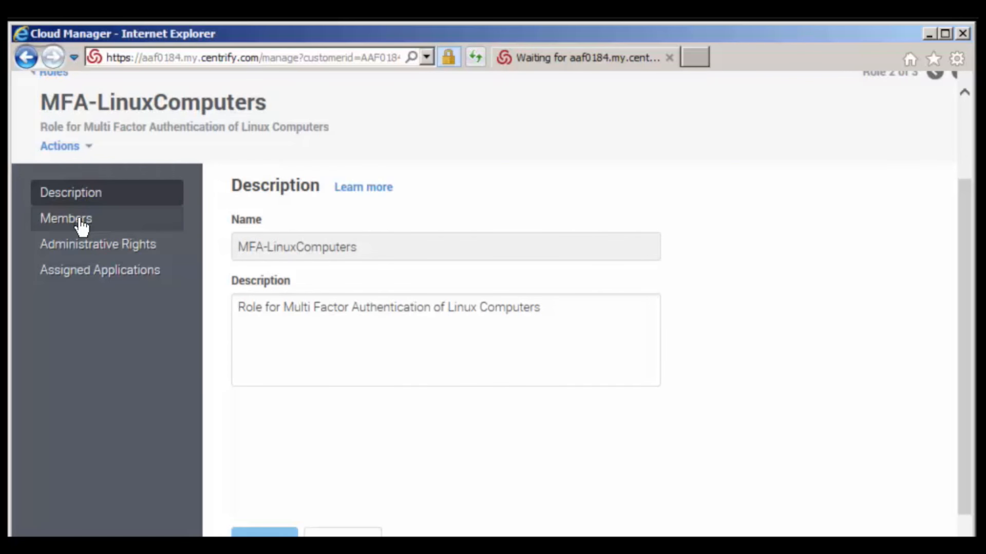
click(81, 223)
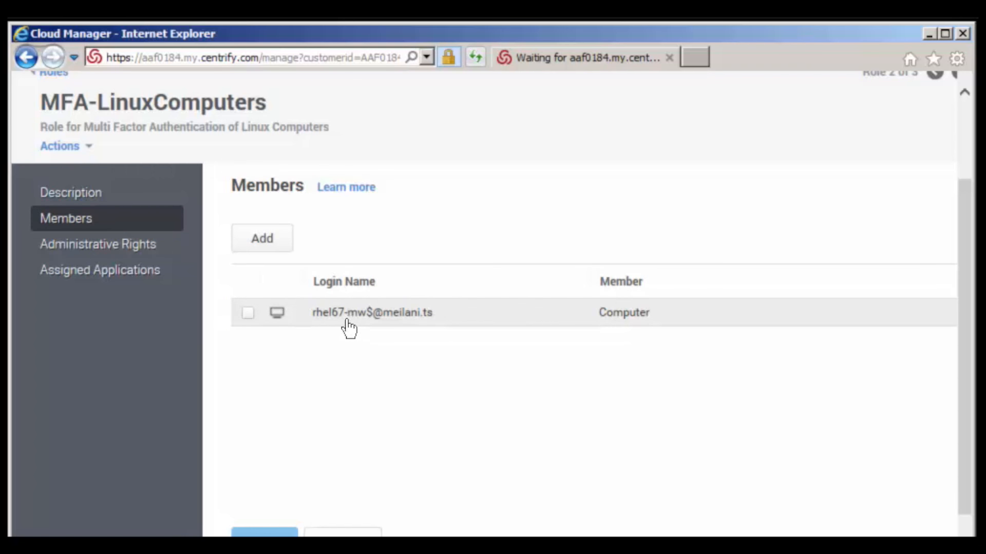
Review the administrative rights of the MFA-LinuxComputers role and the rights that can be added, without adding any
click(97, 247)
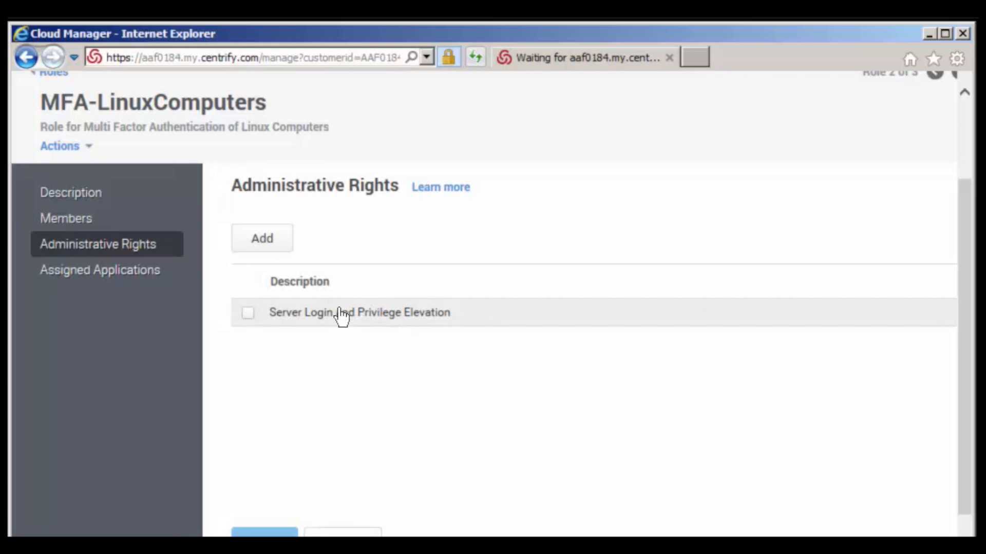
click(273, 240)
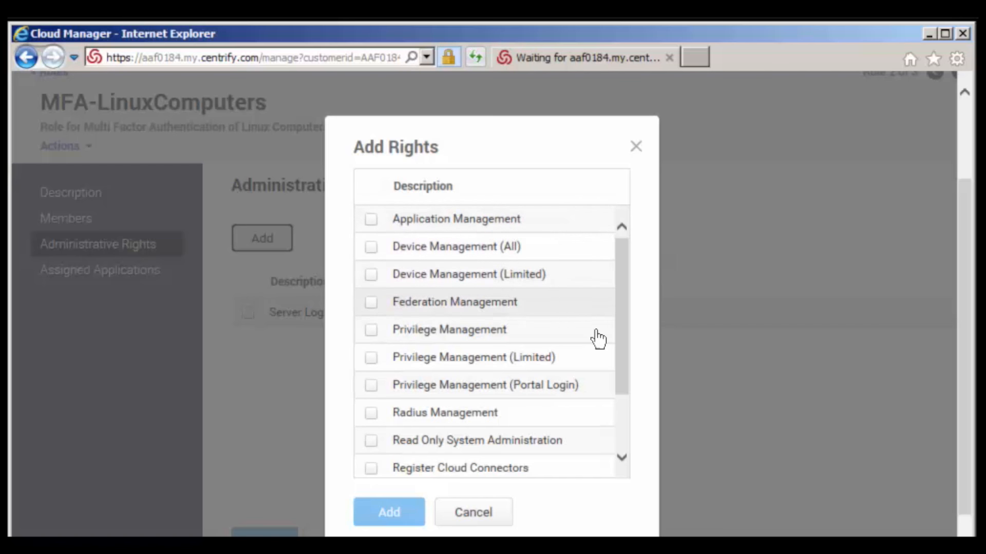
click(465, 515)
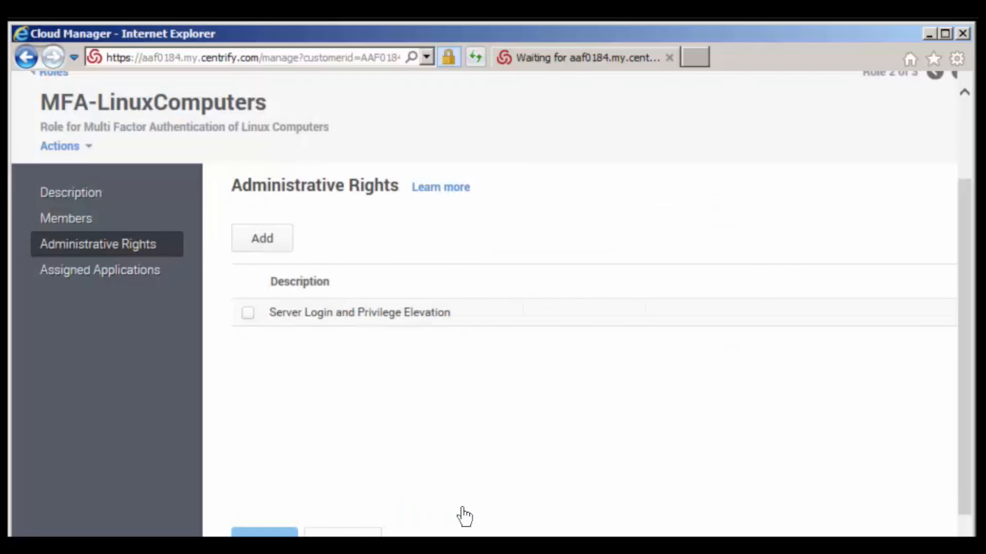